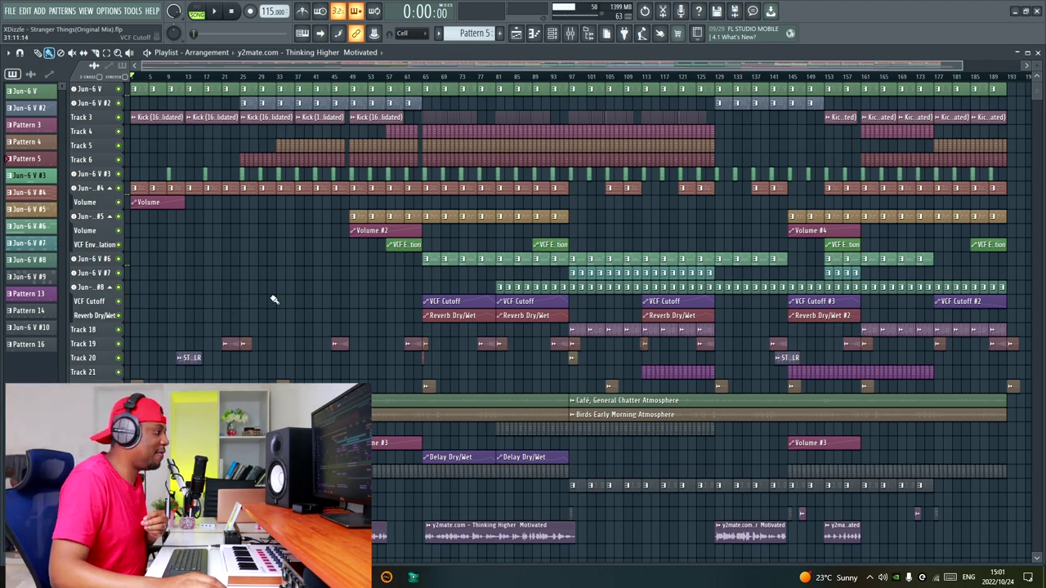
# Step: Preview the arrangement by playing it from bar 65, where the second vocal clip begins
pyautogui.scroll(-3, 274, 300)
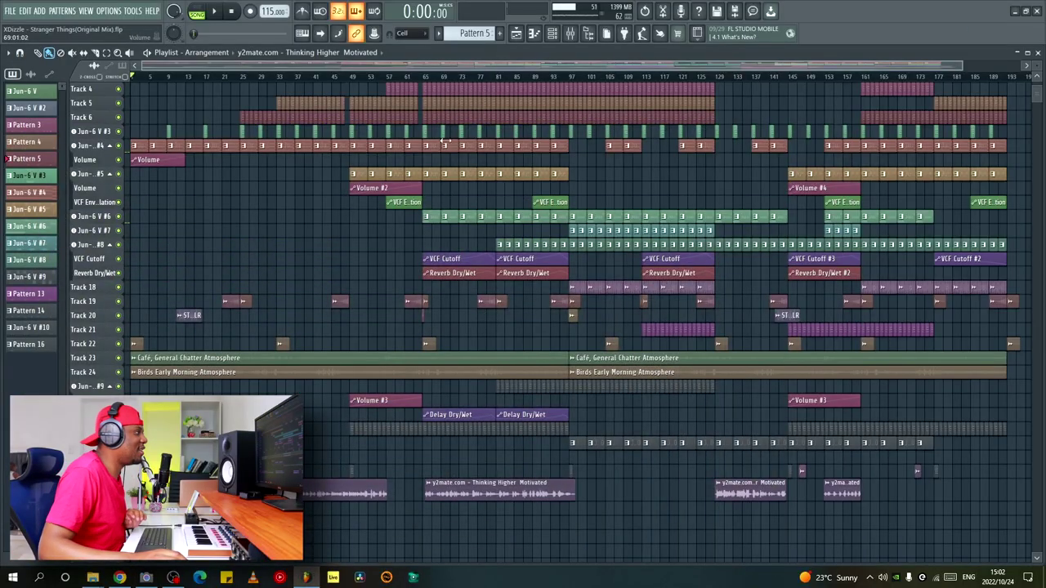
pyautogui.click(427, 77)
pyautogui.scroll(4, 441, 82)
pyautogui.press('space')
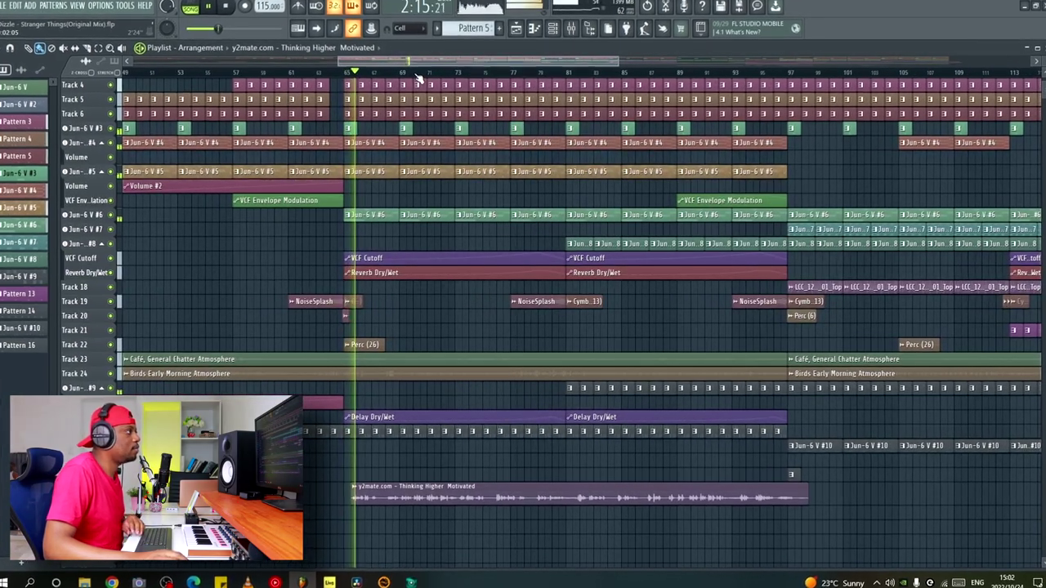
pyautogui.click(572, 22)
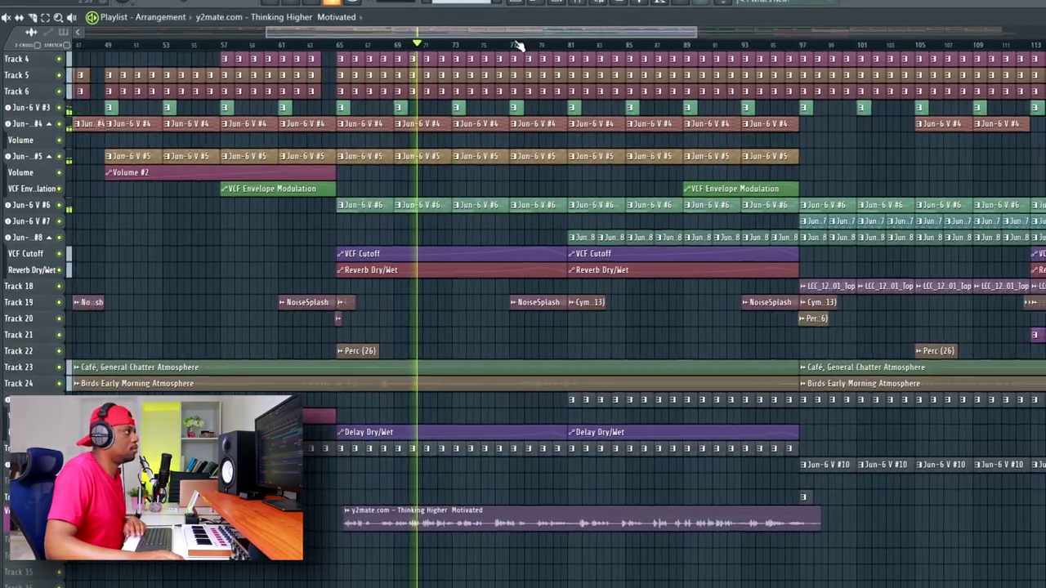
pyautogui.scroll(-3, 517, 45)
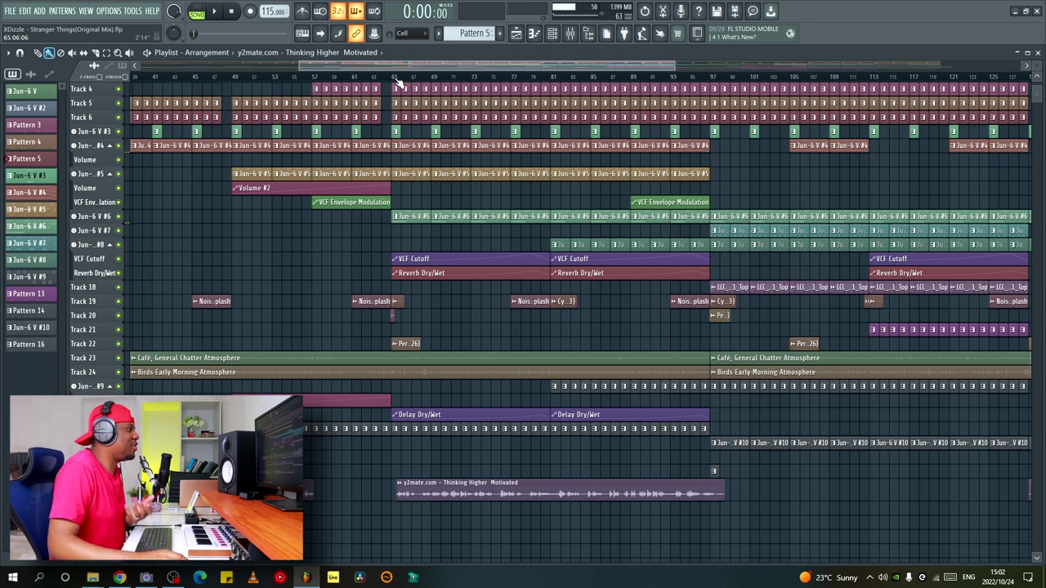
# Step: Locate the Vocal track, enlarge its height, and examine the first vocal clip's waveform from bar 1
pyautogui.moveTo(397, 67); pyautogui.dragTo(223, 63)
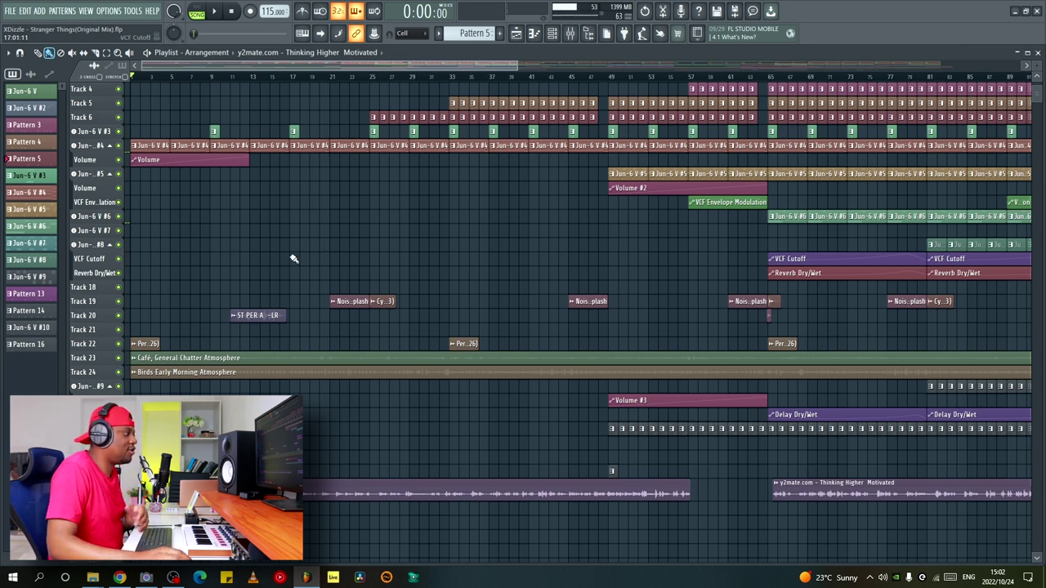
pyautogui.scroll(-3, 295, 259)
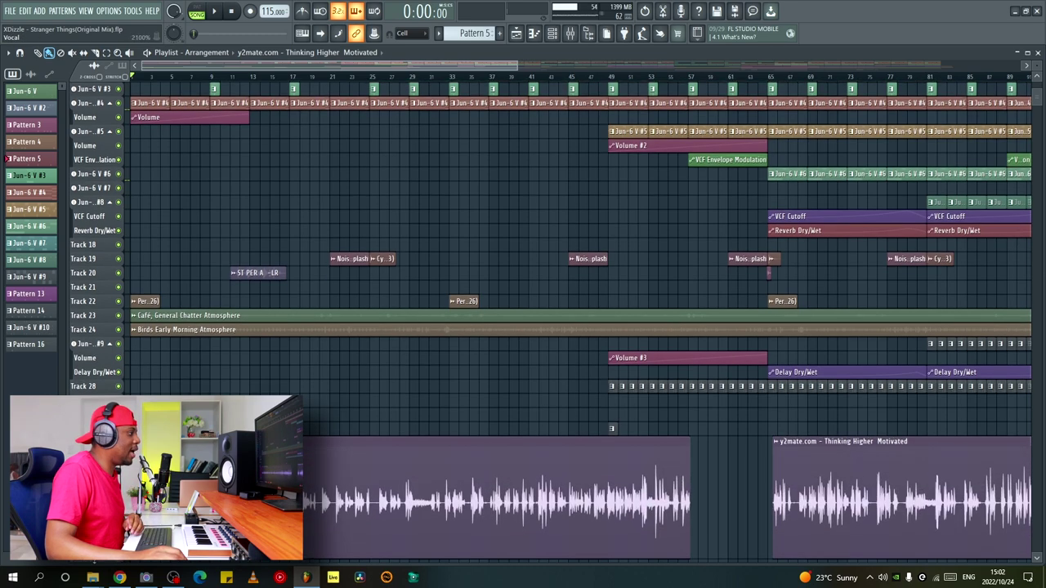
pyautogui.scroll(-4, 261, 373)
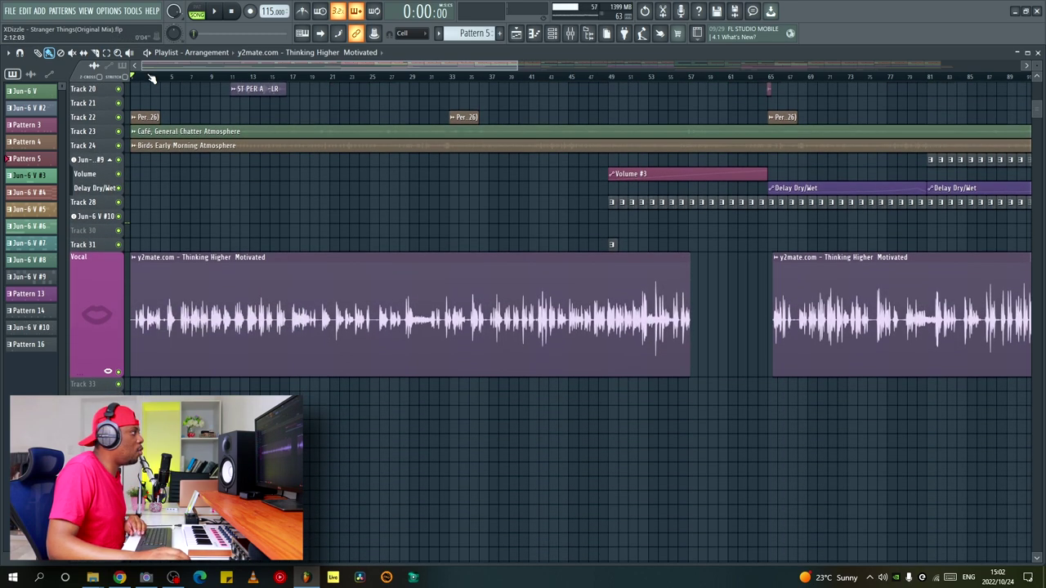
pyautogui.scroll(4, 139, 78)
pyautogui.scroll(3, 143, 76)
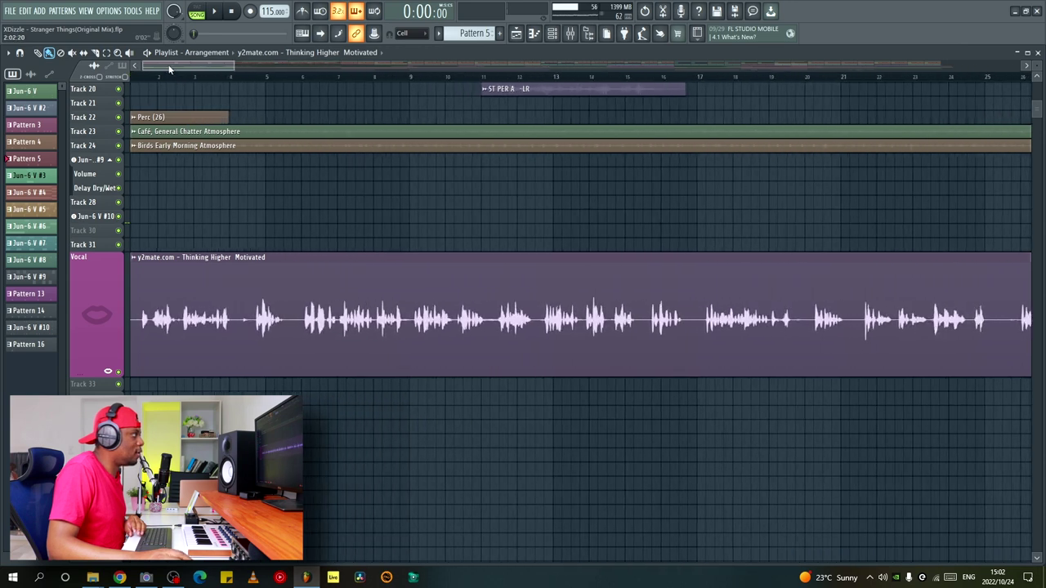
pyautogui.scroll(2, 221, 327)
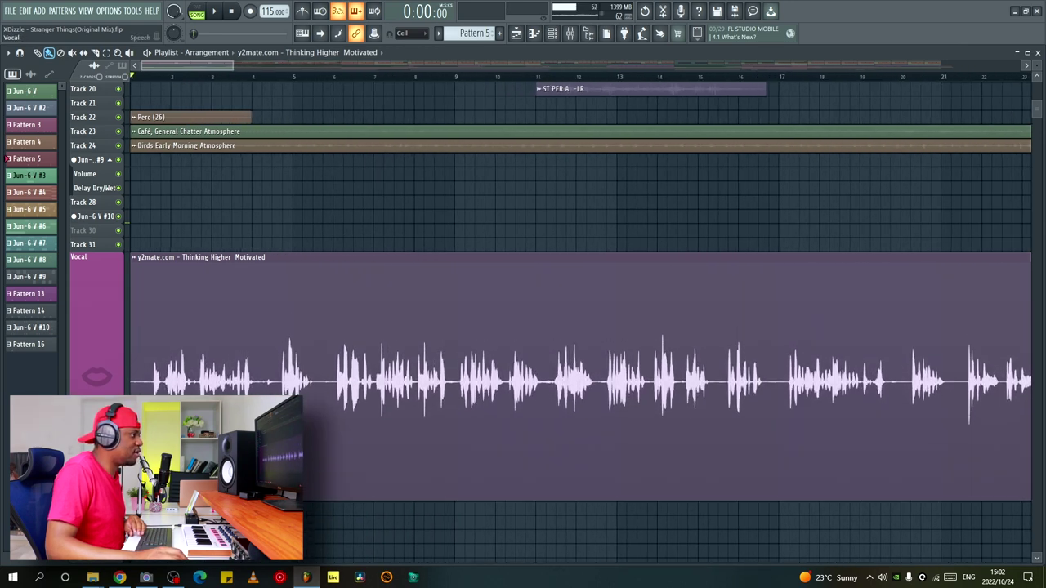
pyautogui.scroll(-2, 221, 249)
pyautogui.scroll(-1, 220, 249)
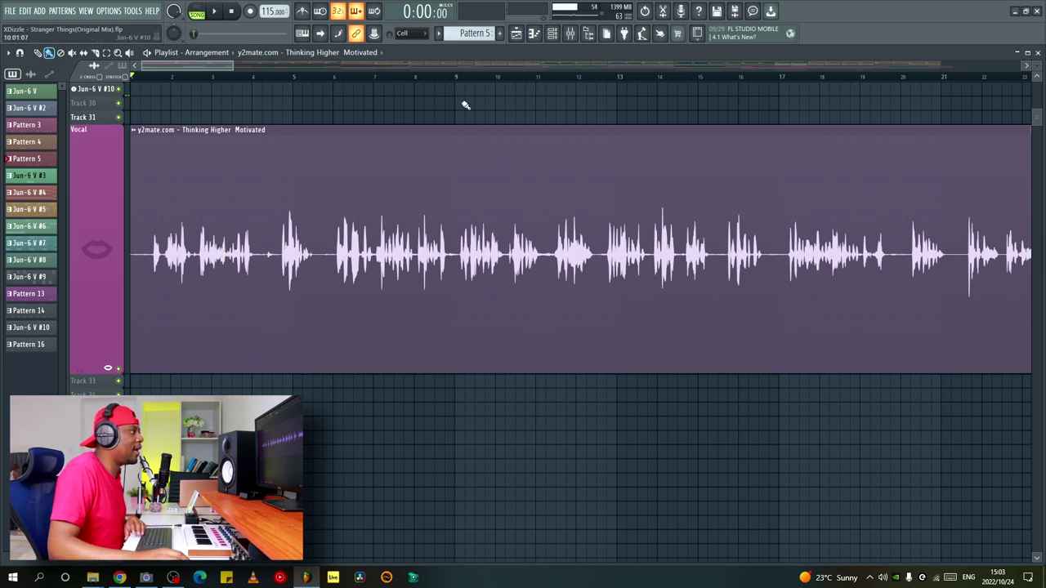
# Step: Inspect the "20Hz + 18kHz cut" equalizer on the vocal's mixer insert 36
pyautogui.click(571, 35)
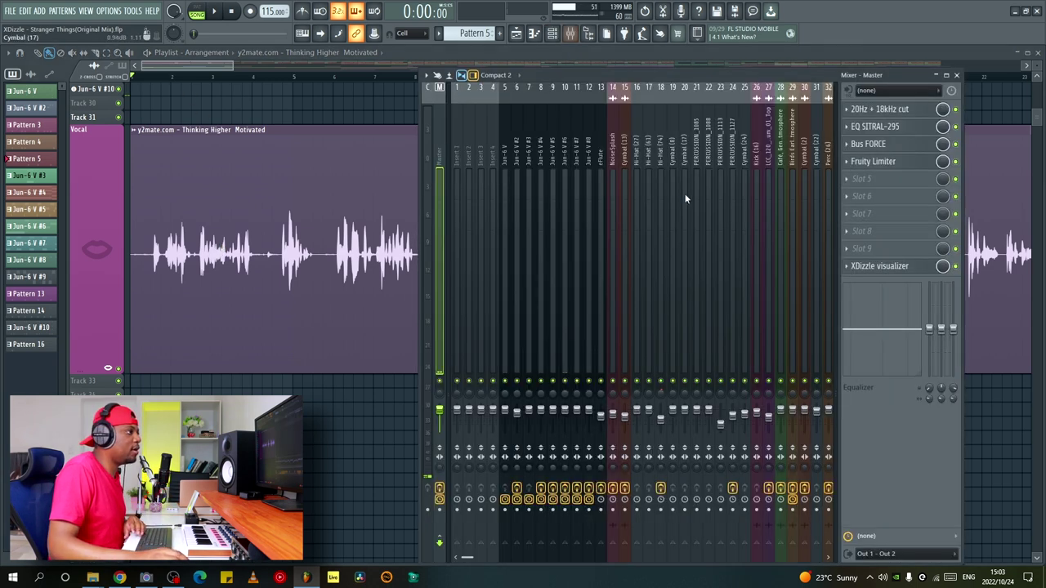
pyautogui.scroll(-5, 701, 186)
pyautogui.click(699, 178)
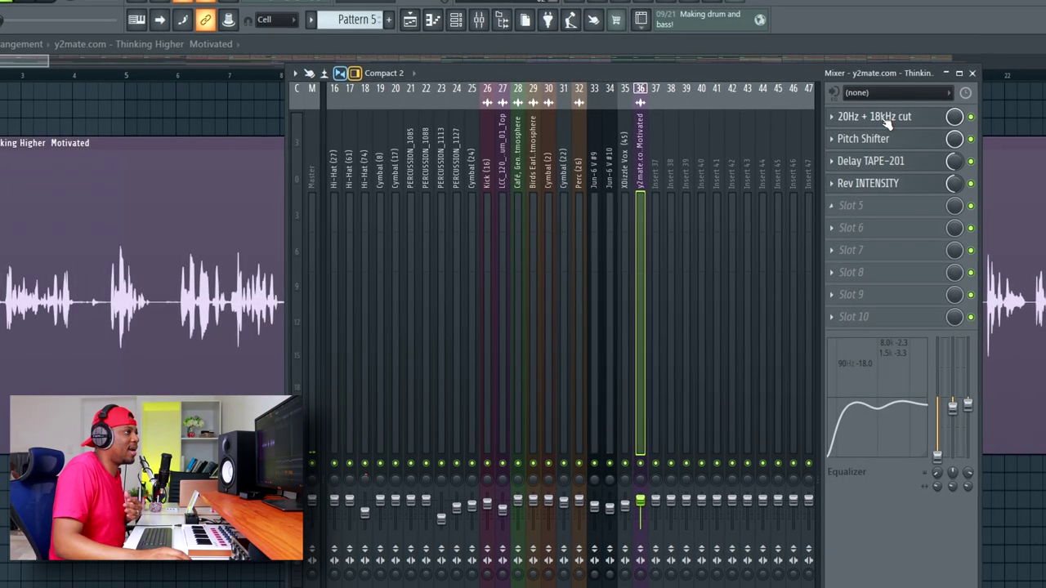
pyautogui.click(874, 116)
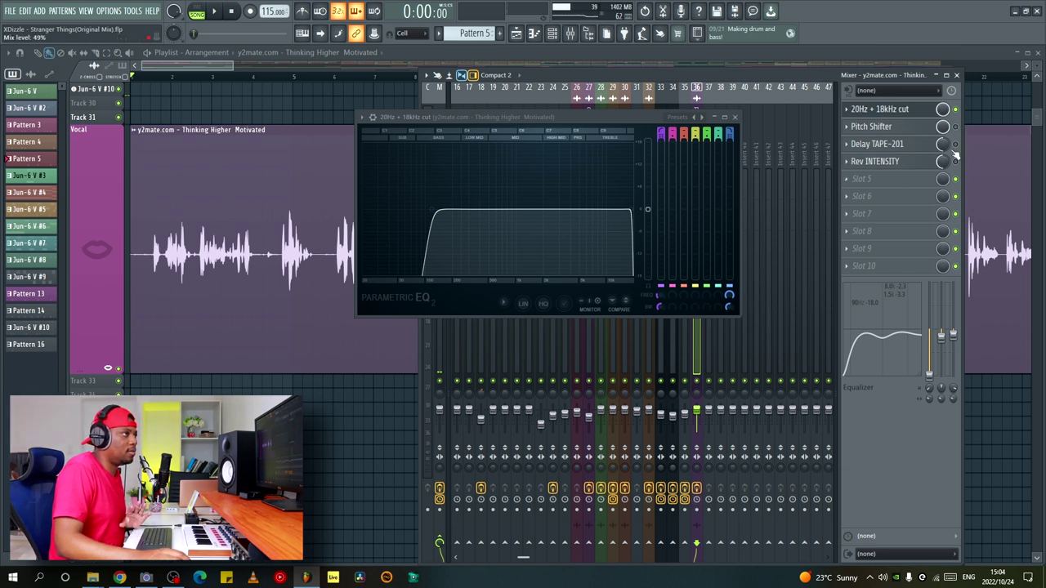
pyautogui.click(736, 118)
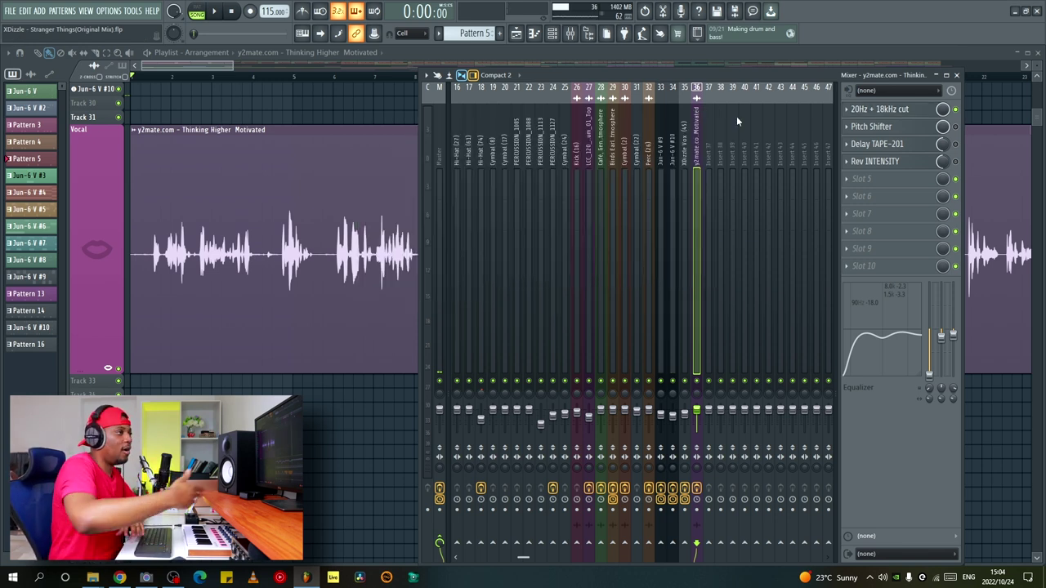
# Step: Open the Pitch Shifter on the vocal insert and preview the arrangement
pyautogui.click(892, 128)
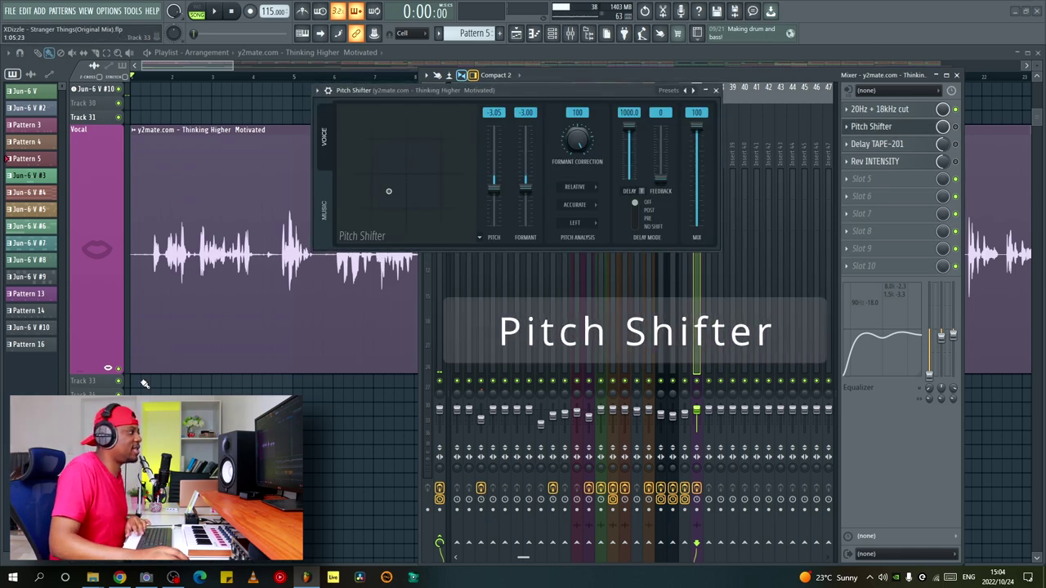
pyautogui.press('space')
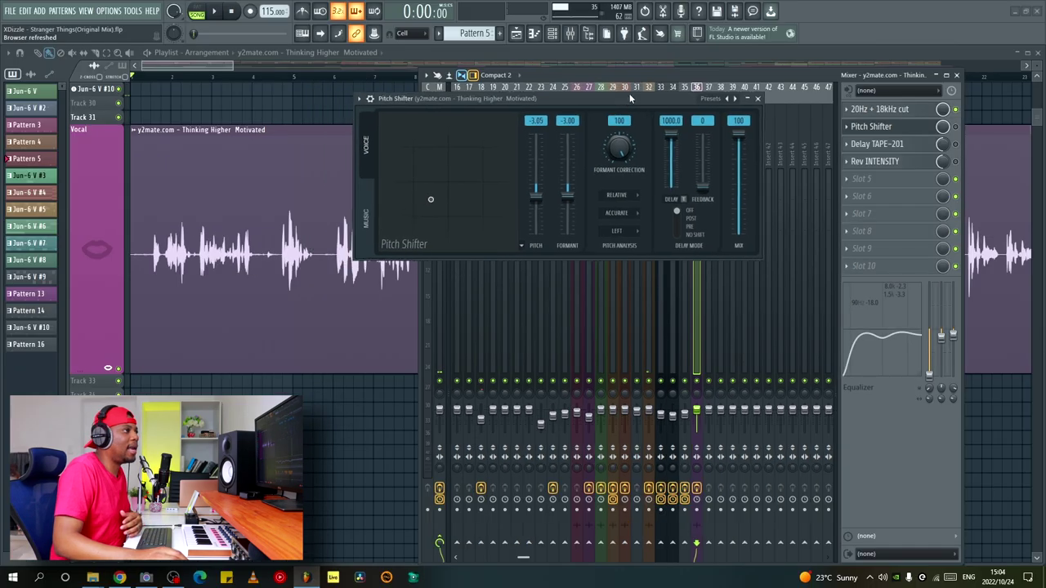
pyautogui.press('space')
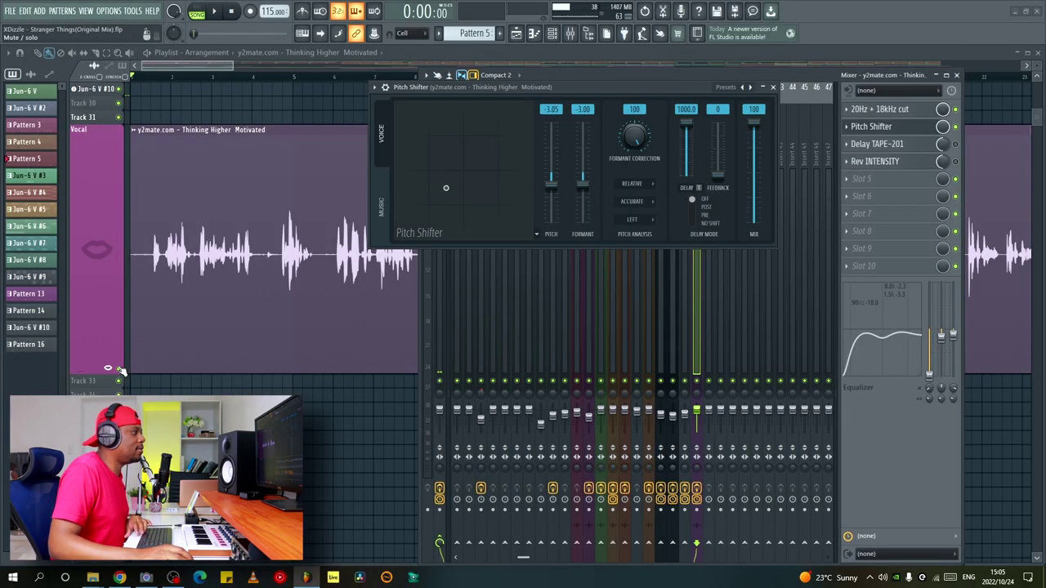
# Step: Solo the Vocal track and listen to it through the Pitch Shifter
pyautogui.click(118, 371)
pyautogui.press('F9')
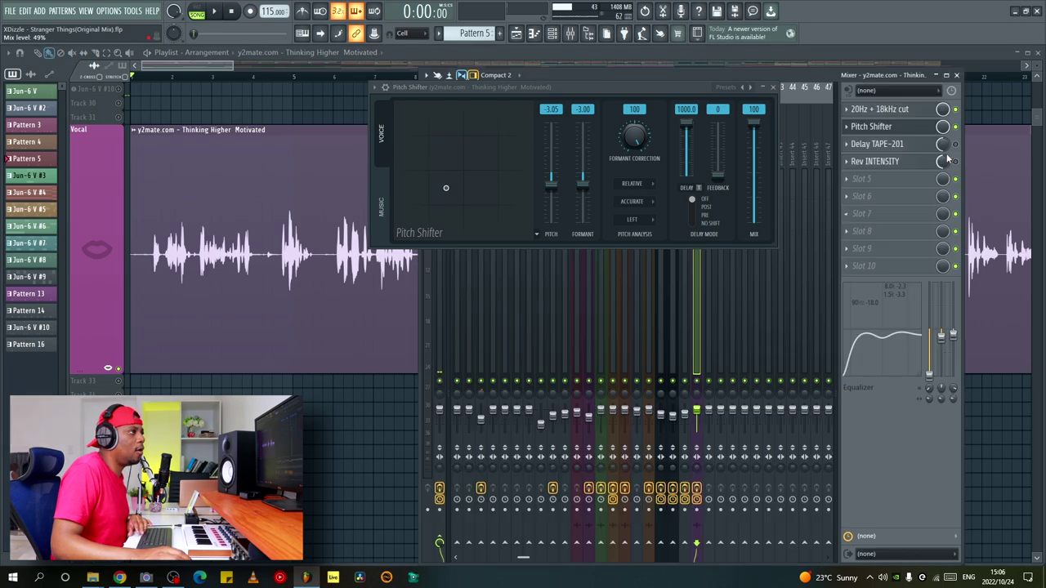
pyautogui.press('space')
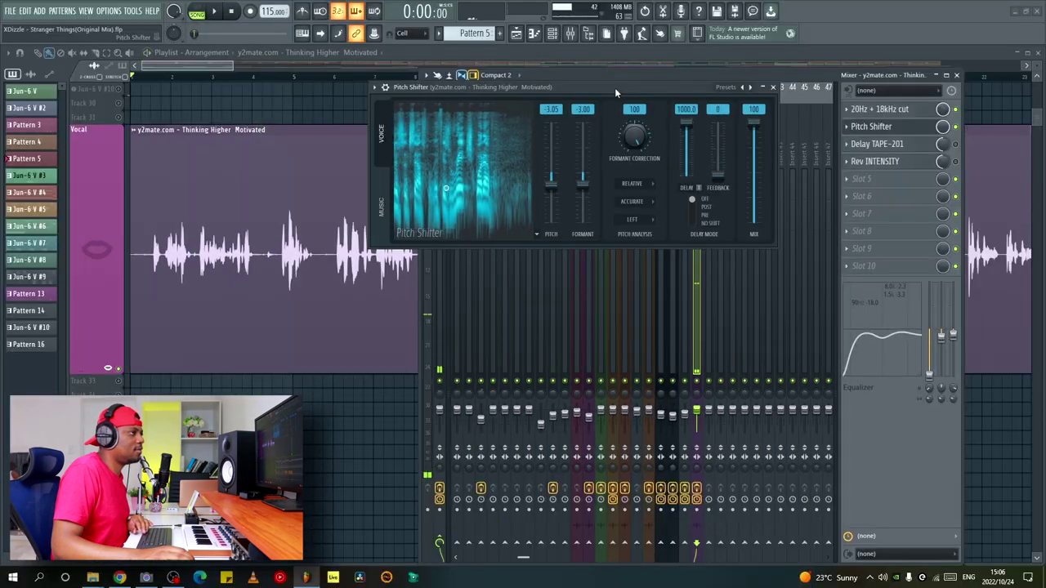
pyautogui.press('space')
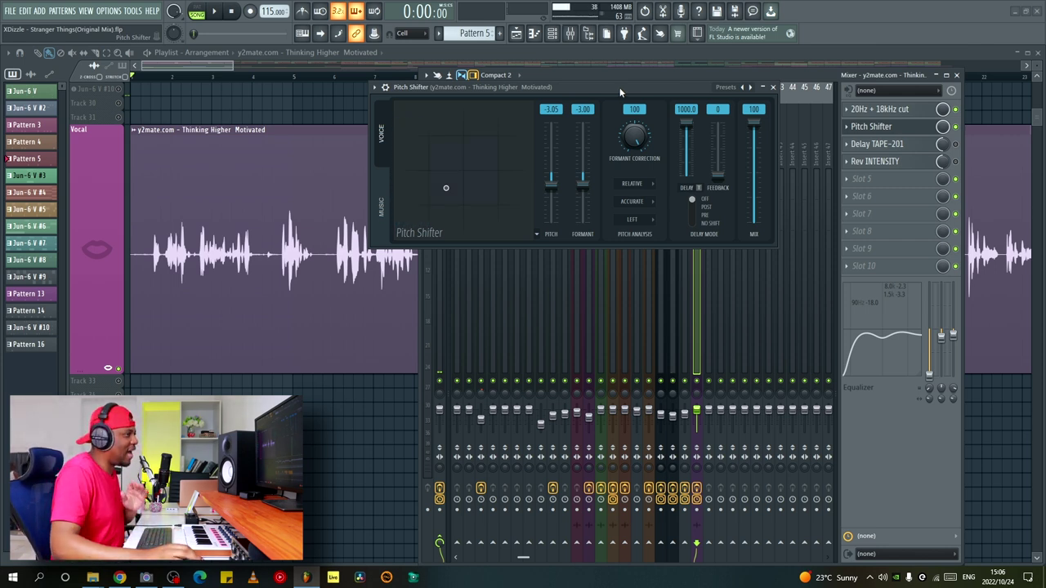
# Step: Open the vocal's Delay TAPE-201 effect and listen to the vocal with the delay
pyautogui.click(897, 146)
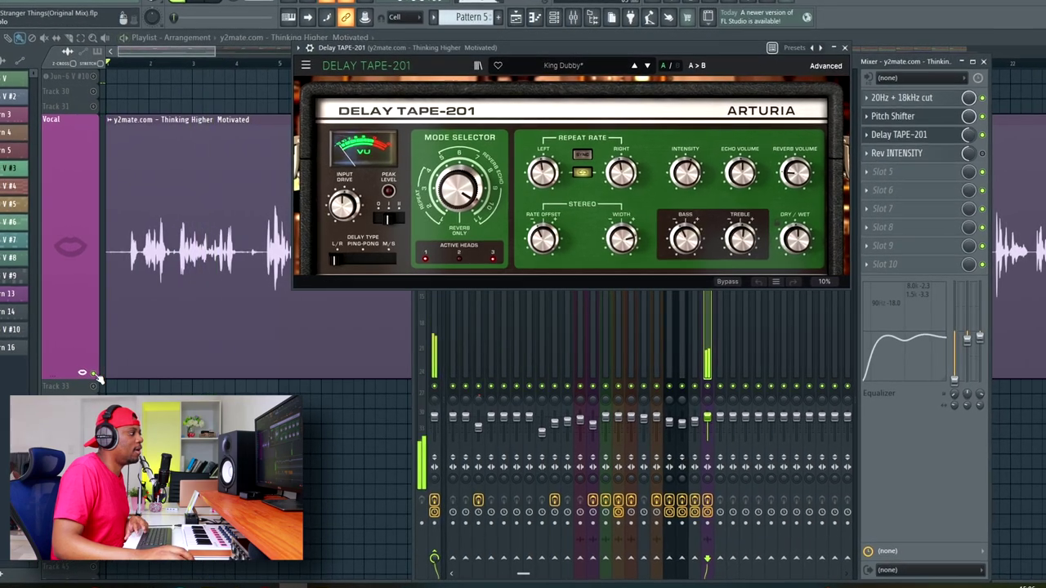
pyautogui.press('F9')
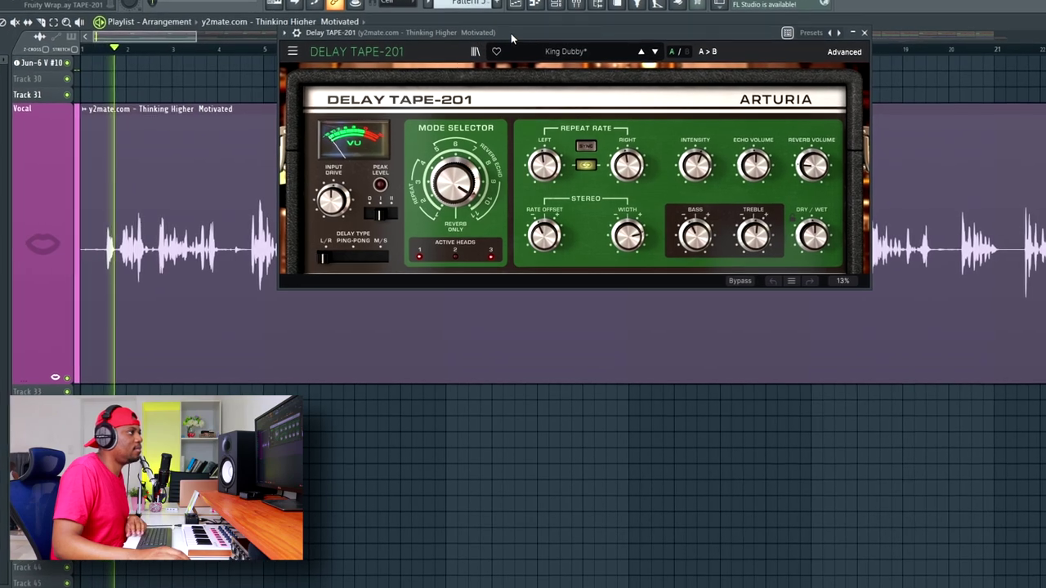
pyautogui.click(582, 7)
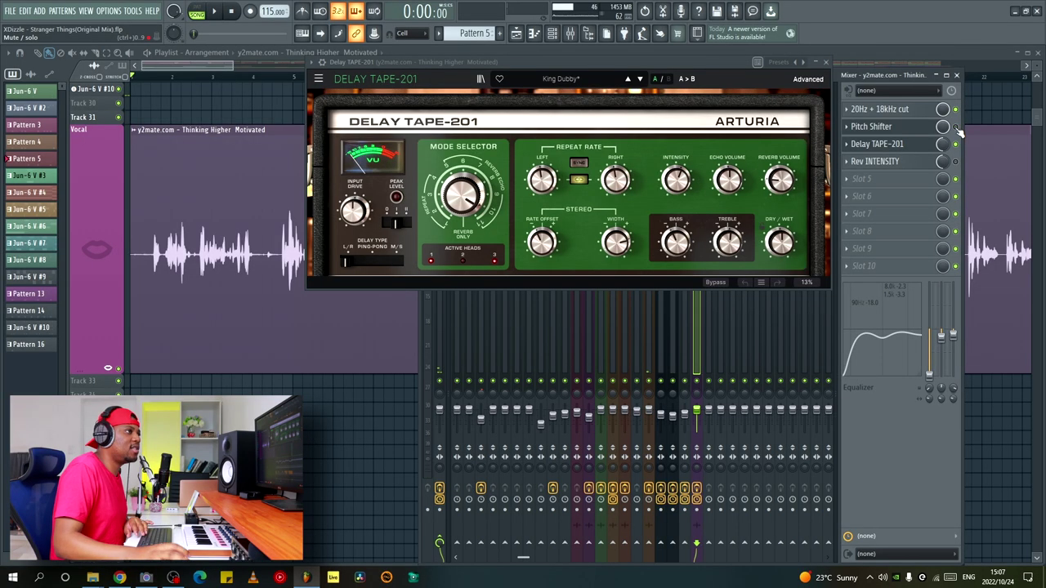
pyautogui.press('space')
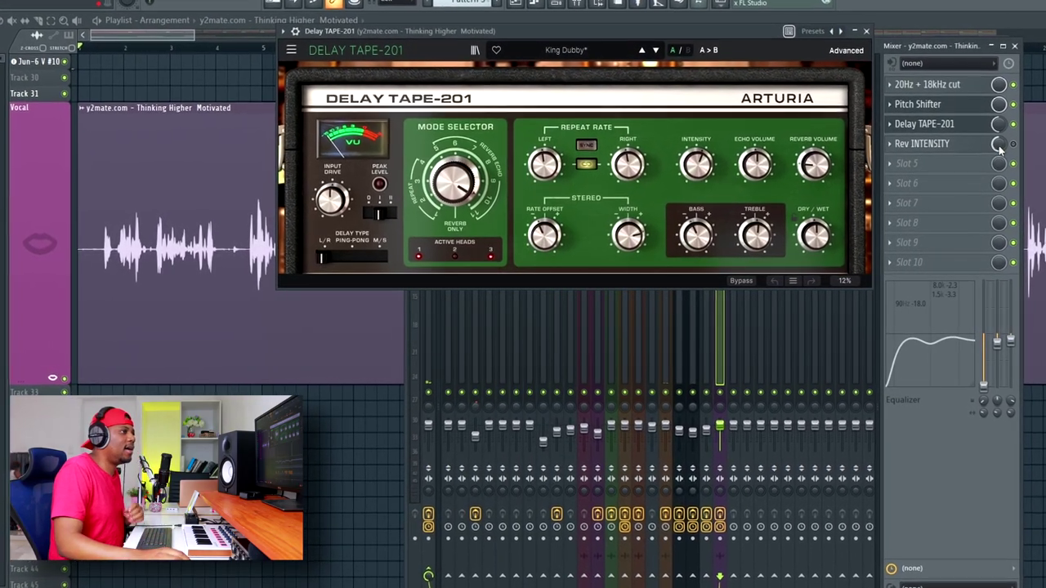
# Step: Open Rev INTENSITY in place of the delay window, review its settings and listen to the vocal with the reverb
pyautogui.click(931, 141)
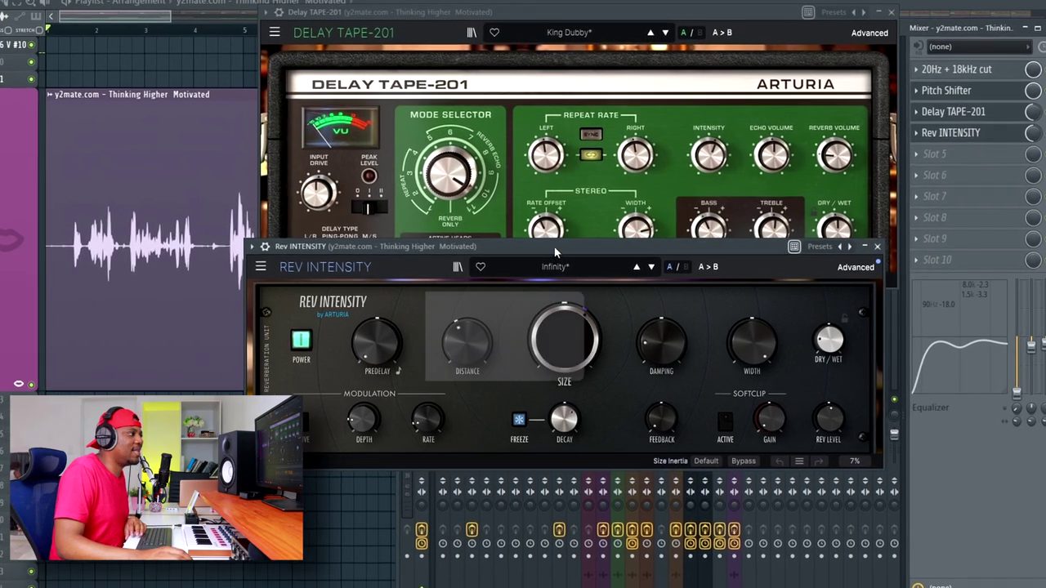
pyautogui.moveTo(554, 245); pyautogui.dragTo(591, 81)
pyautogui.click(897, 7)
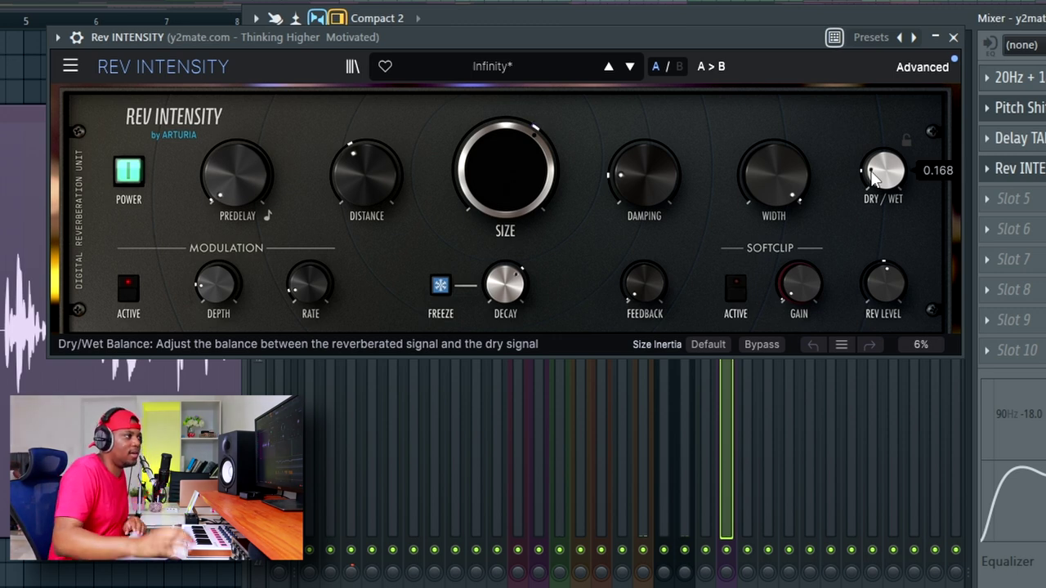
pyautogui.moveTo(889, 281)
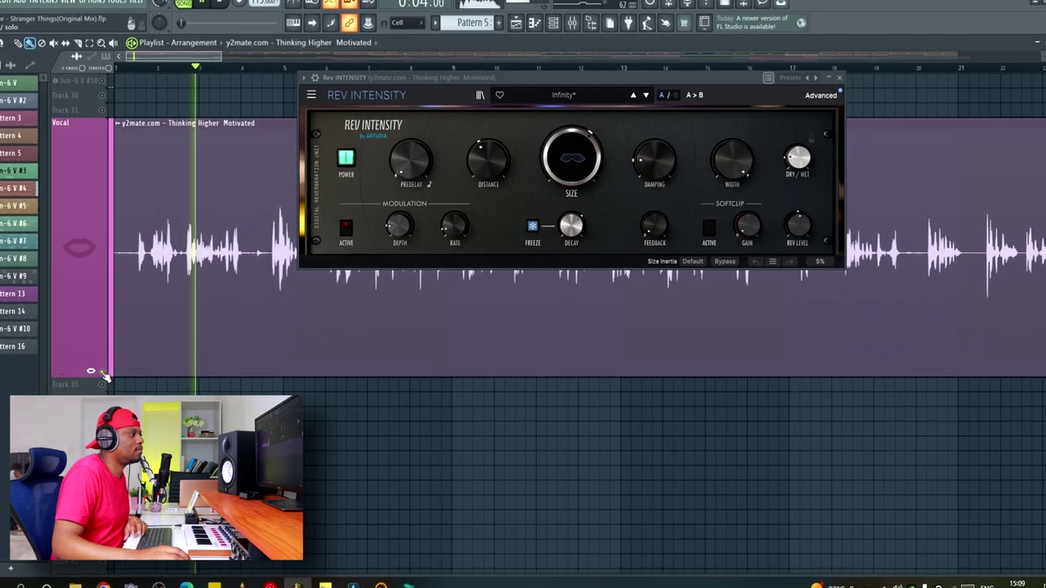
pyautogui.click(576, 22)
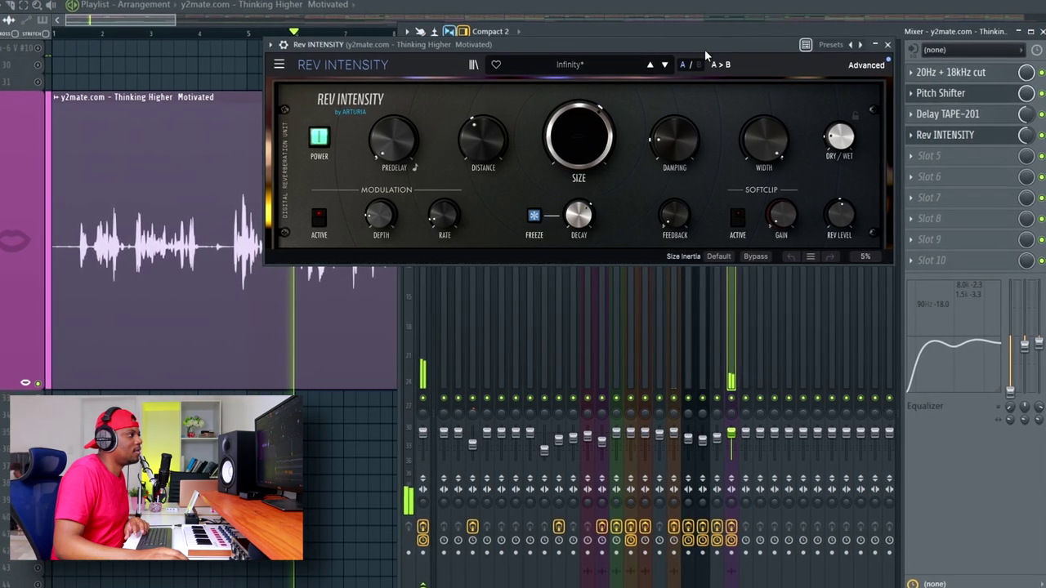
pyautogui.moveTo(577, 137)
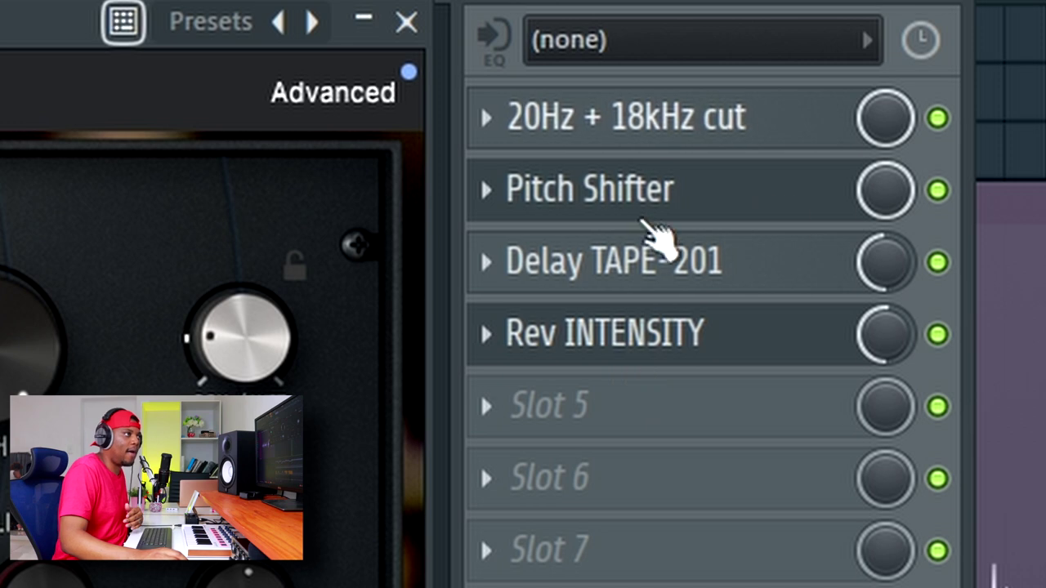
pyautogui.click(408, 24)
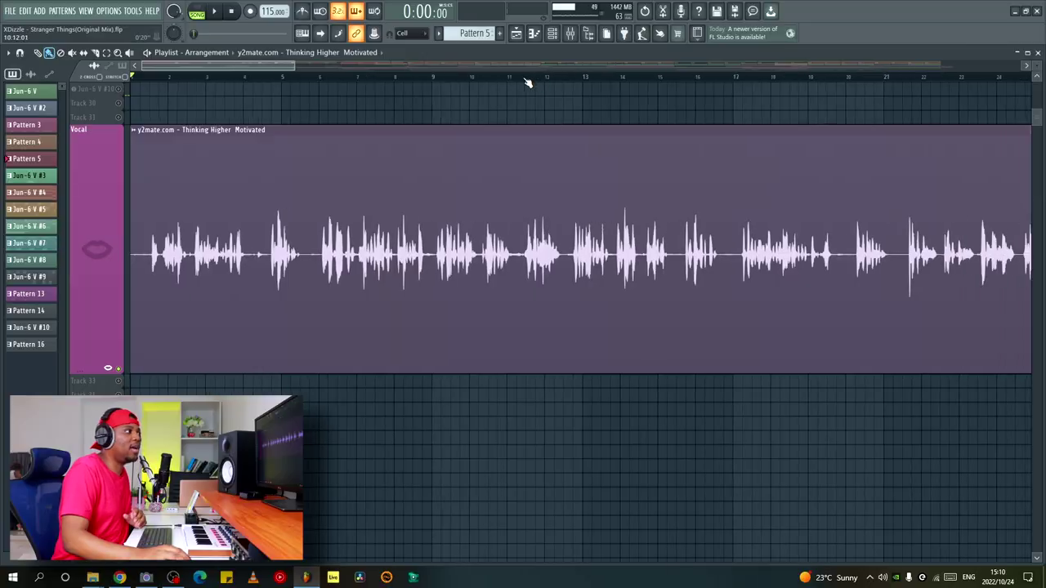
# Step: Place the playhead at the start of the second vocal clip, around bar 65
pyautogui.scroll(-8, 527, 83)
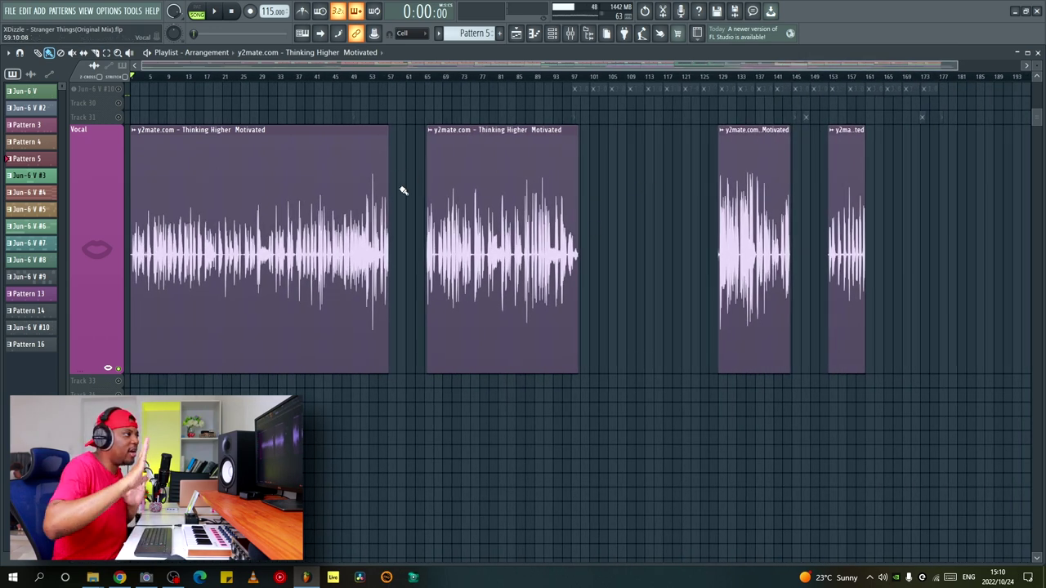
pyautogui.scroll(3, 681, 168)
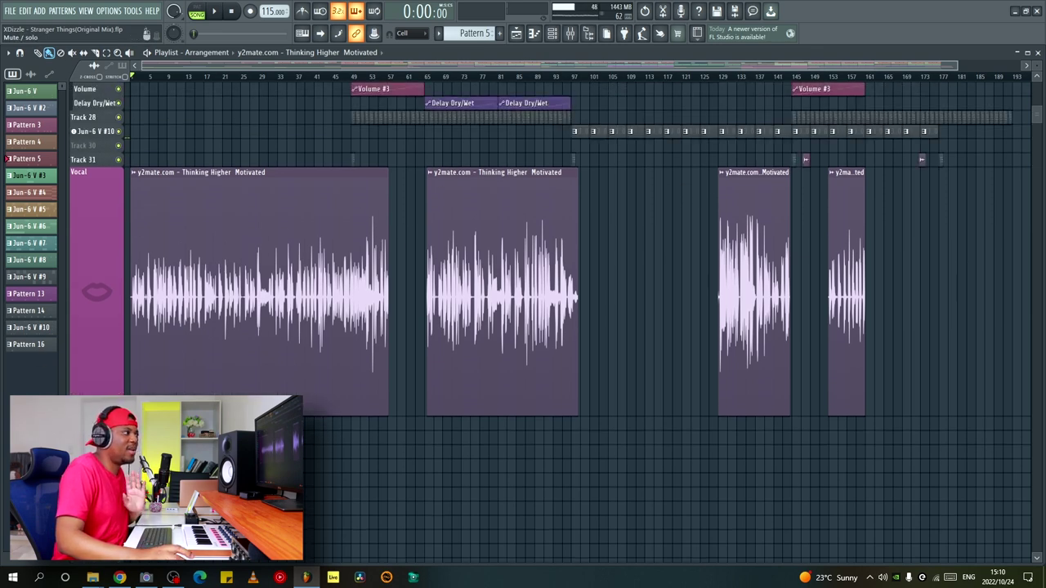
pyautogui.scroll(3, 499, 79)
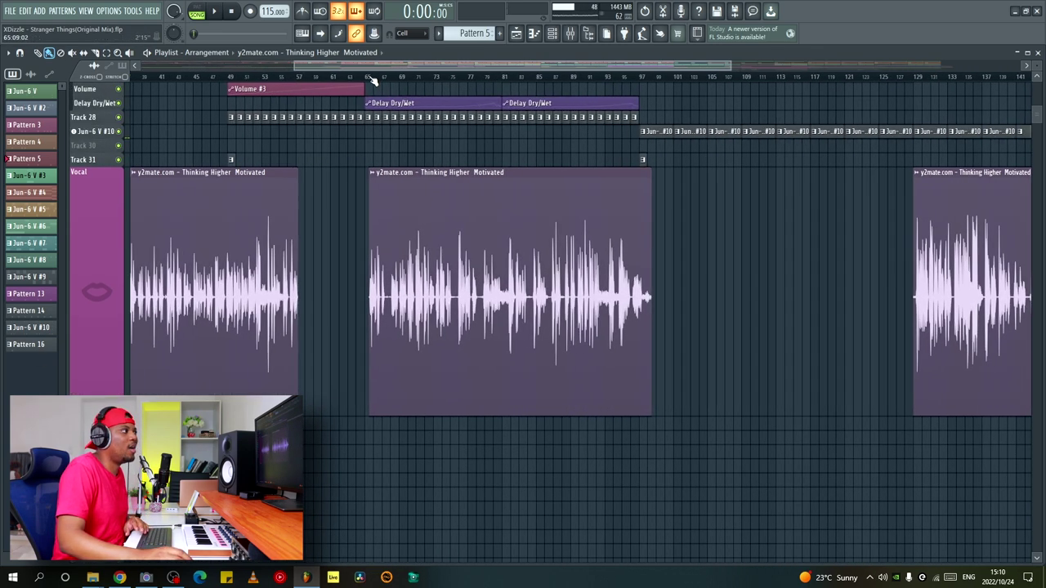
pyautogui.scroll(2, 369, 77)
pyautogui.click(370, 76)
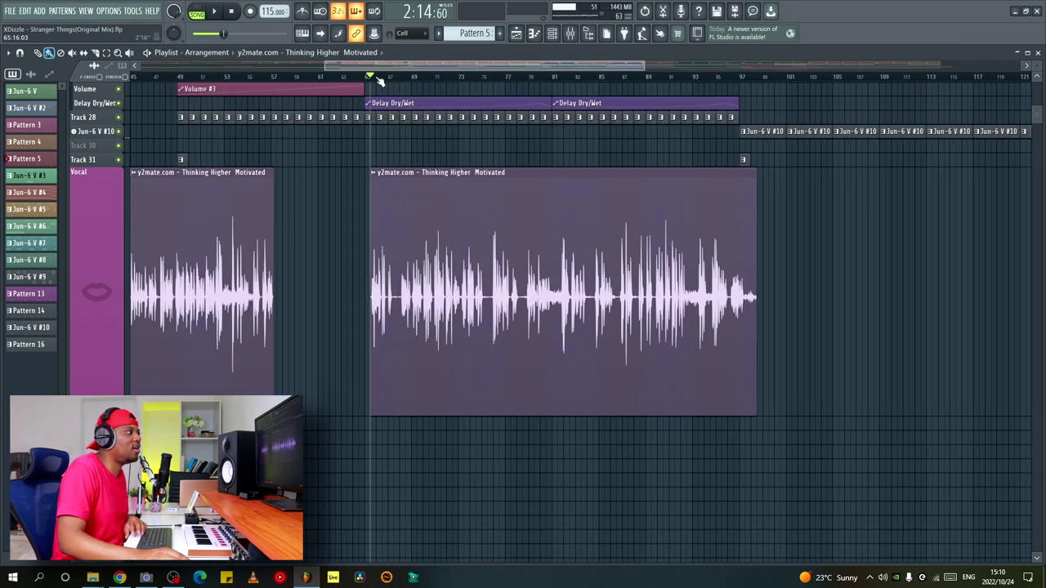
# Step: Examine where the vocal clips sit against the drum, synth, atmosphere and automation tracks across the whole arrangement
pyautogui.scroll(-3, 370, 76)
pyautogui.hscroll(3, 600, 205)
pyautogui.scroll(3, 599, 205)
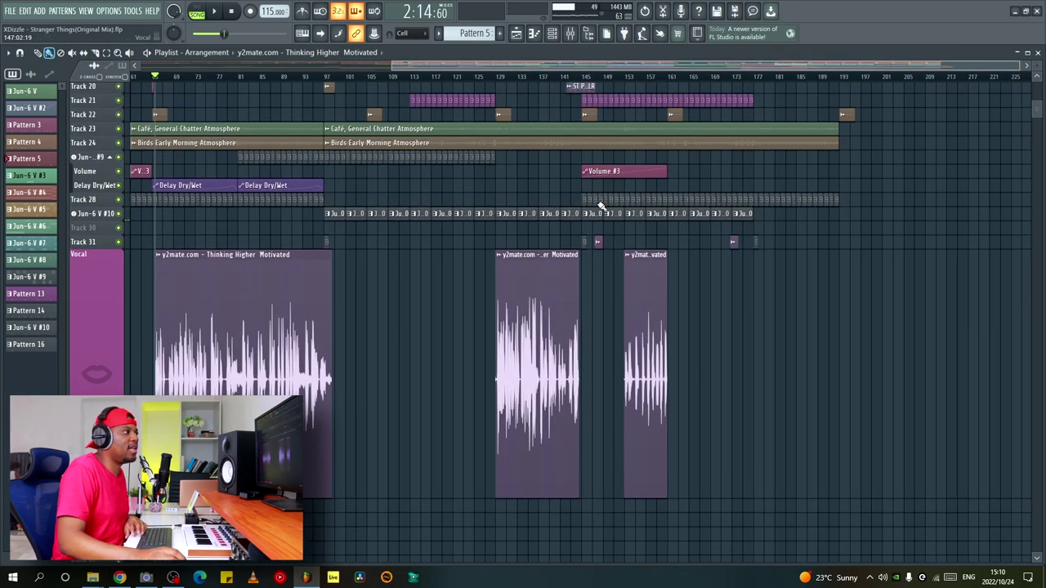
pyautogui.scroll(-3, 827, 97)
pyautogui.scroll(5, 827, 96)
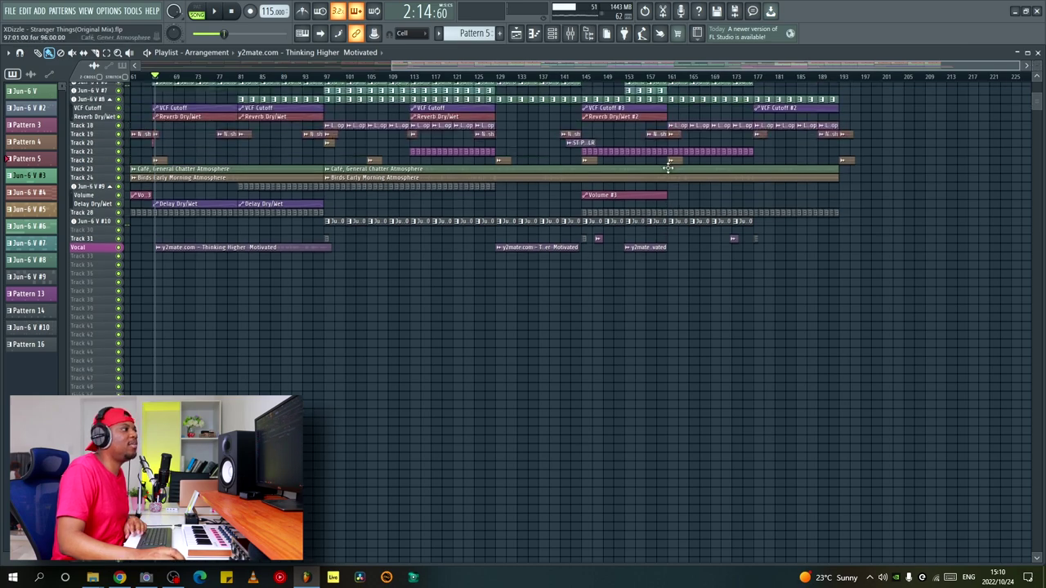
pyautogui.hscroll(-1, 938, 133)
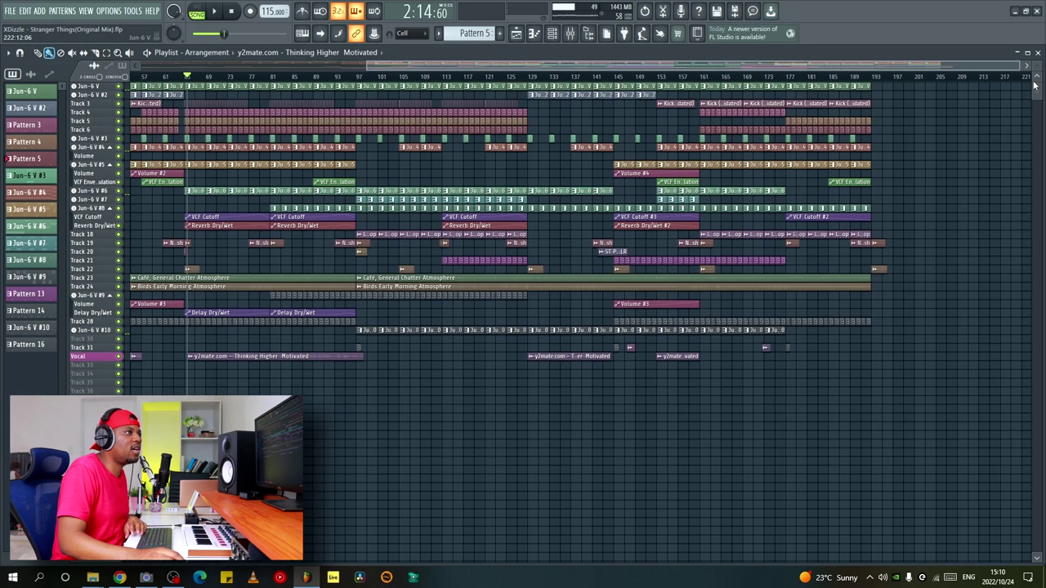
pyautogui.scroll(2, 1036, 67)
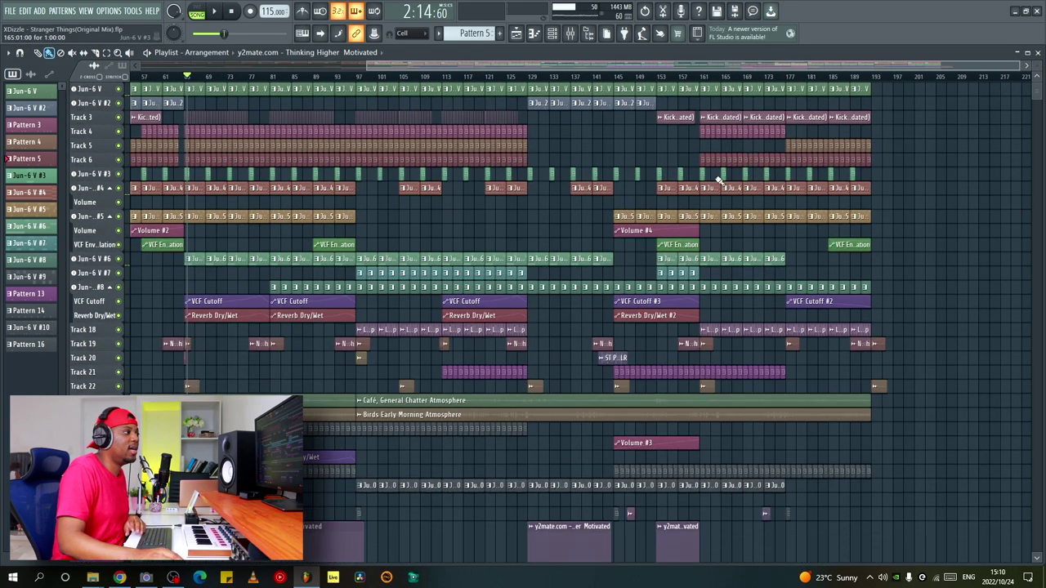
pyautogui.scroll(-3, 736, 178)
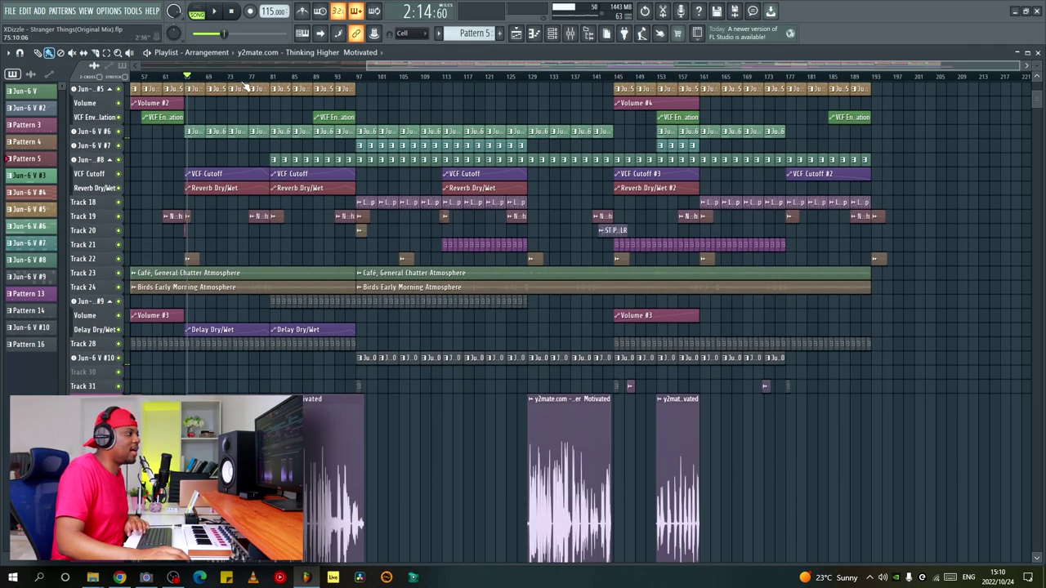
# Step: Play the full arrangement from within the second vocal clip and follow the vocal alongside the other tracks
pyautogui.scroll(3, 270, 82)
pyautogui.click(315, 78)
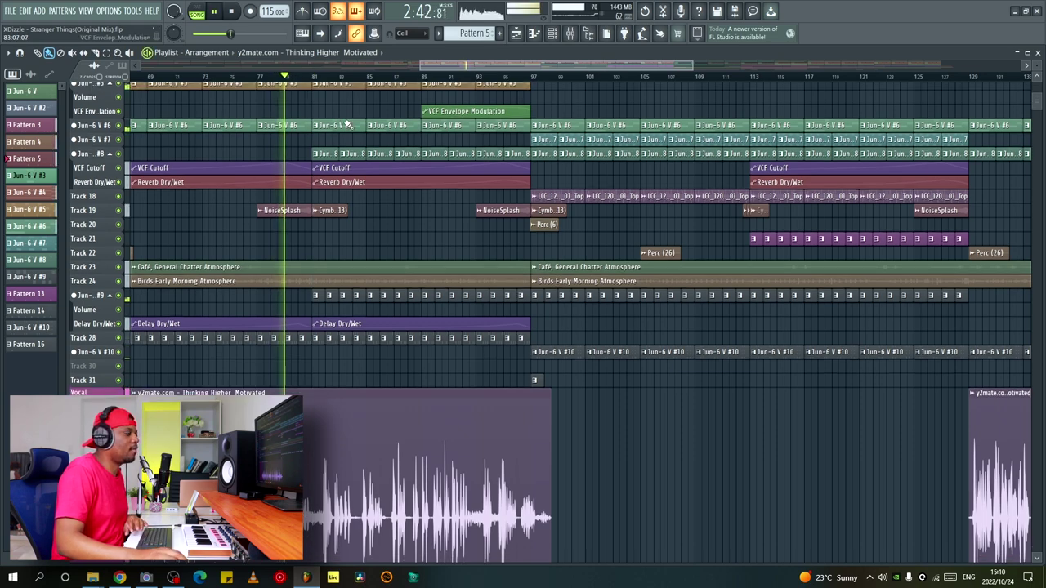
pyautogui.scroll(-2, 344, 94)
pyautogui.scroll(1, 371, 82)
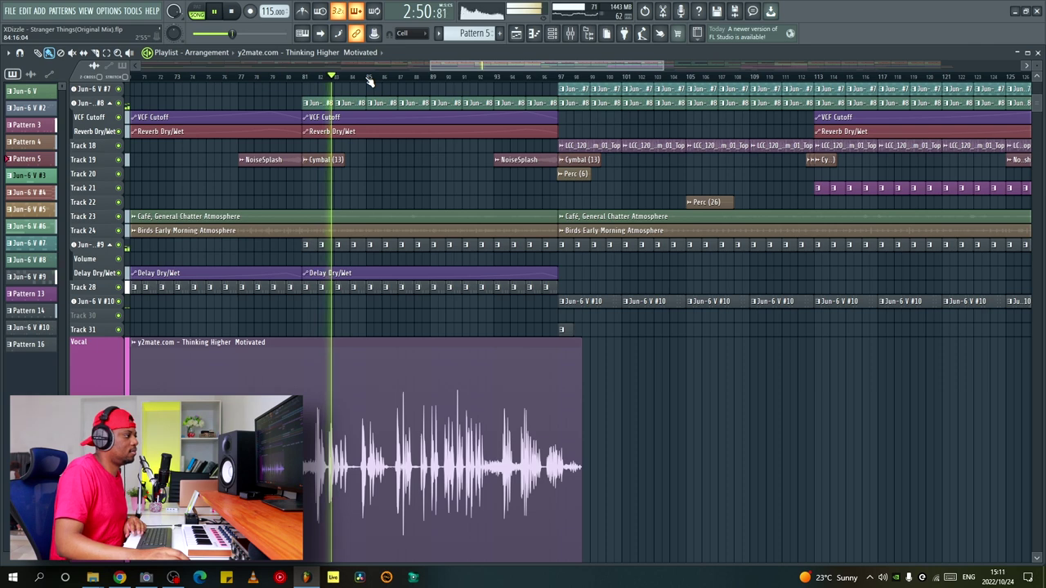
pyautogui.scroll(-3, 433, 159)
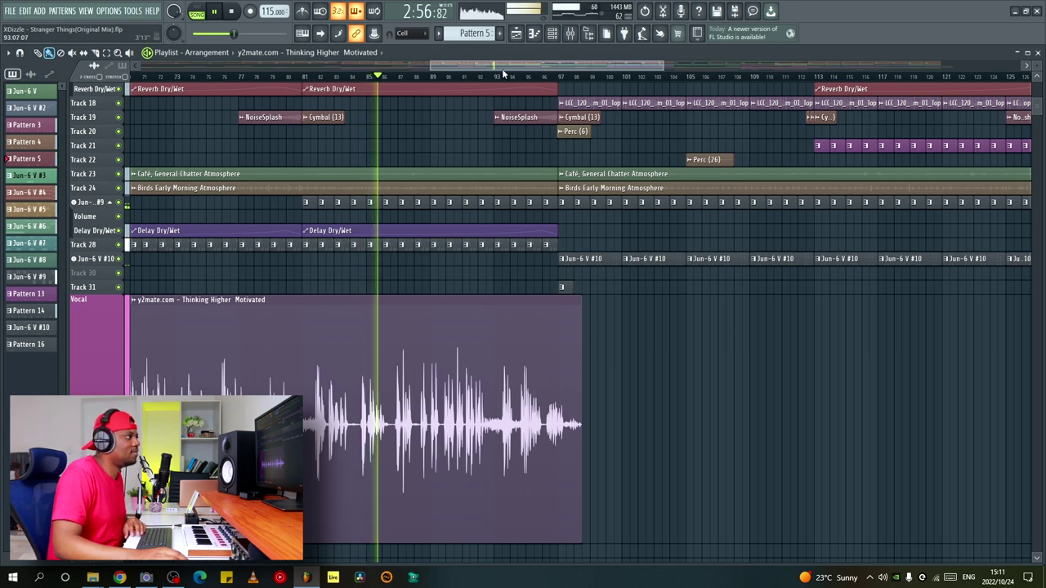
pyautogui.hscroll(1, 500, 123)
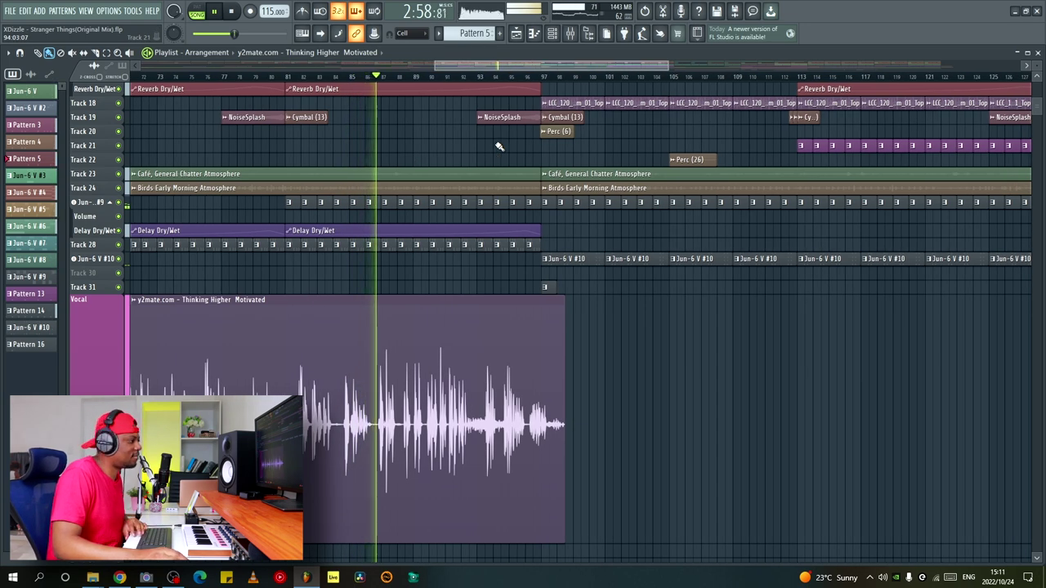